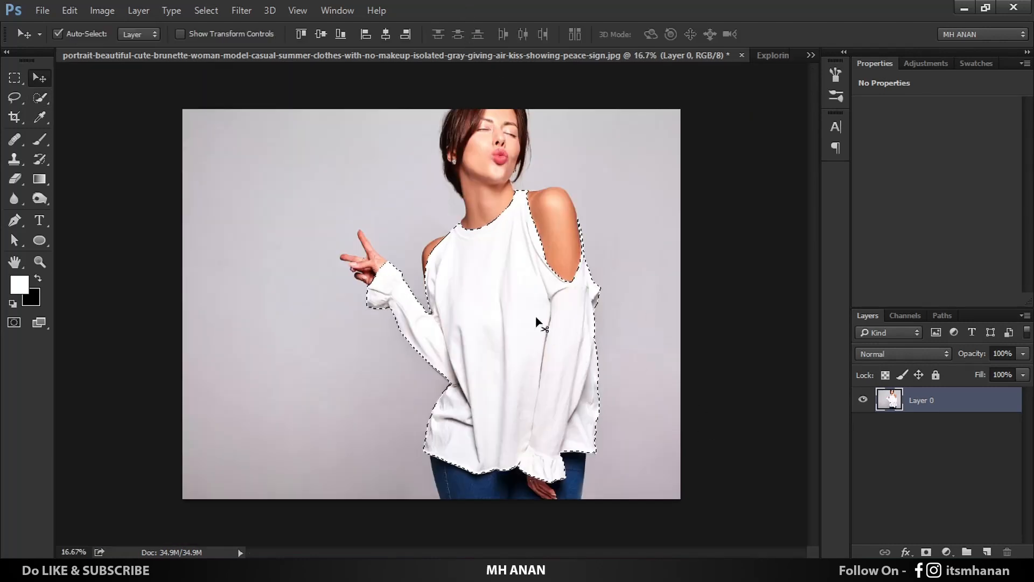
Step: Copy the selected white shirt onto its own layer and convert that layer to a smart object
key("ctrl")
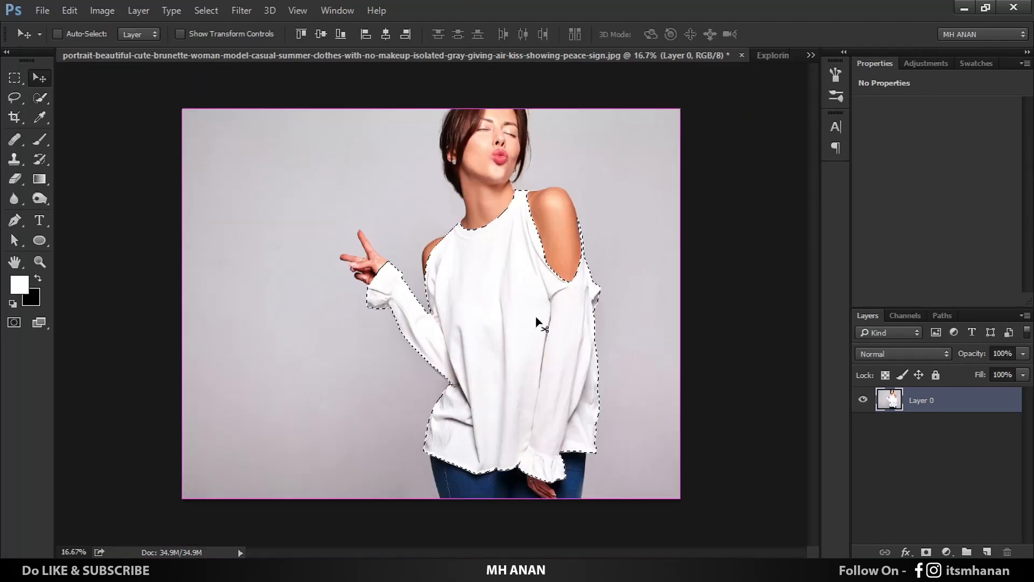
key("ctrl+j")
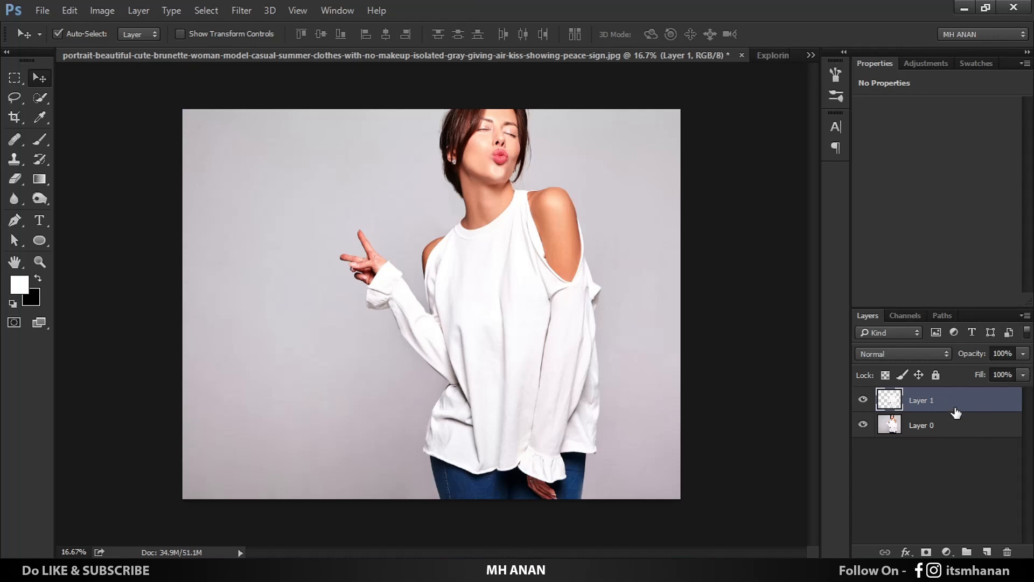
right_click(955, 405)
left_click(716, 209)
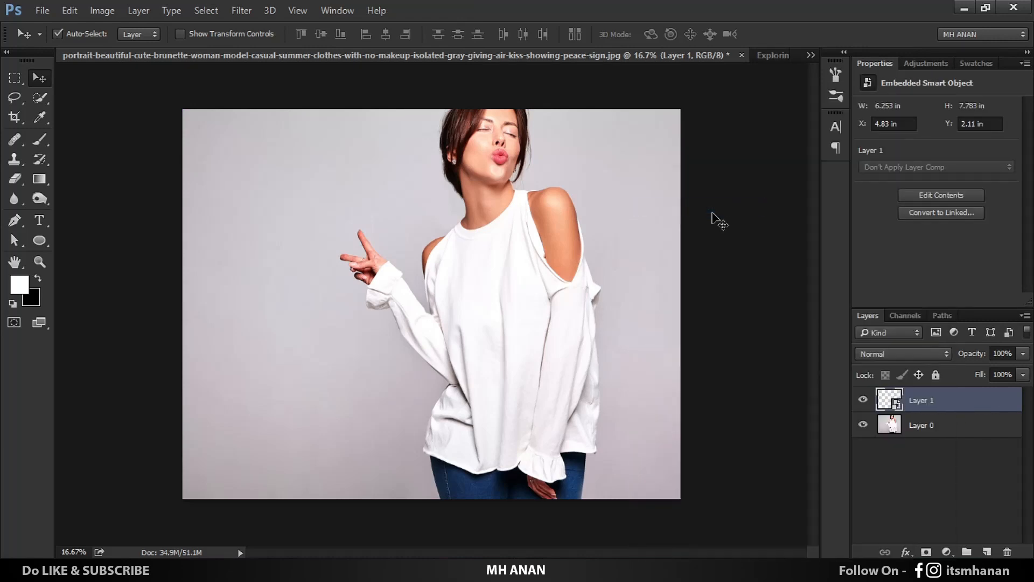
Step: Apply a Gaussian Blur with a 4.0 pixel radius to the shirt smart object
left_click(240, 10)
mouse_move(380, 178)
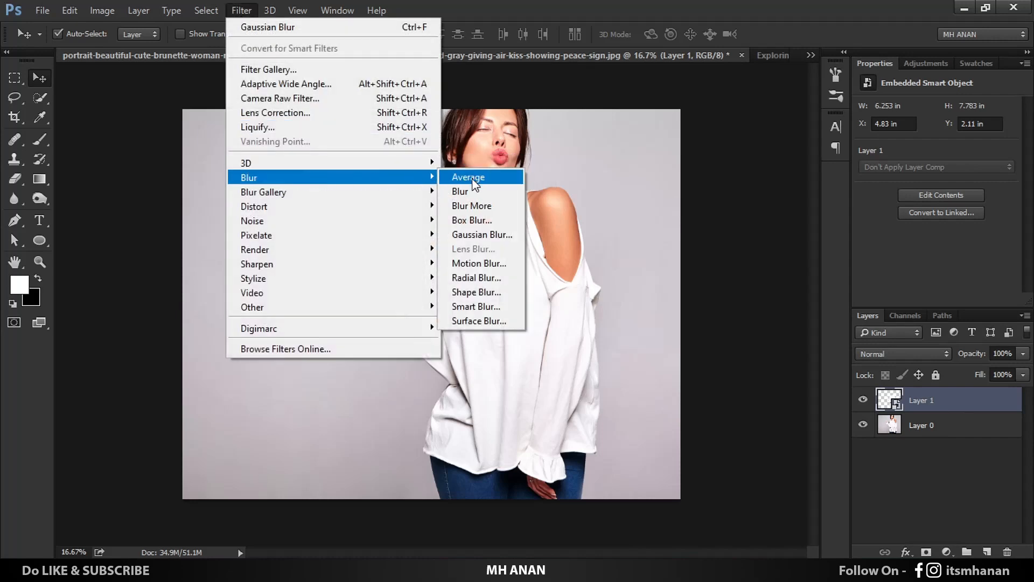
left_click(498, 238)
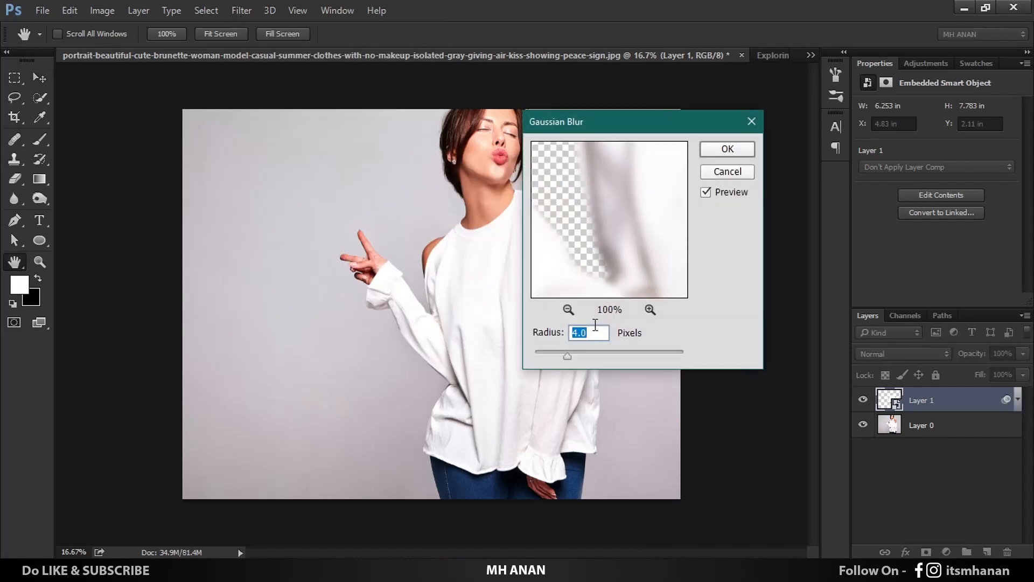
left_click(728, 150)
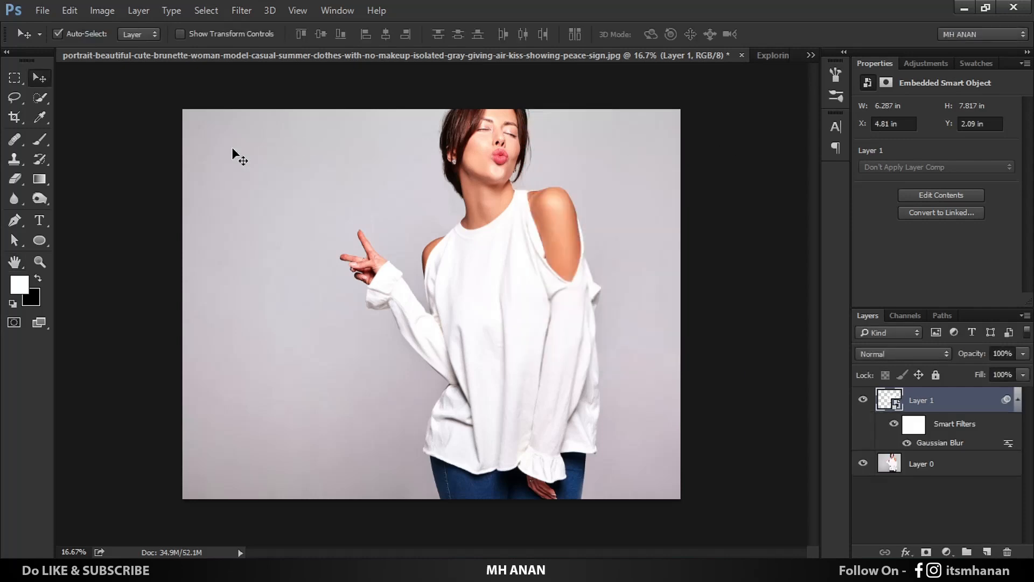
Step: Save the document to the Desktop as a Photoshop file named 1
left_click(43, 10)
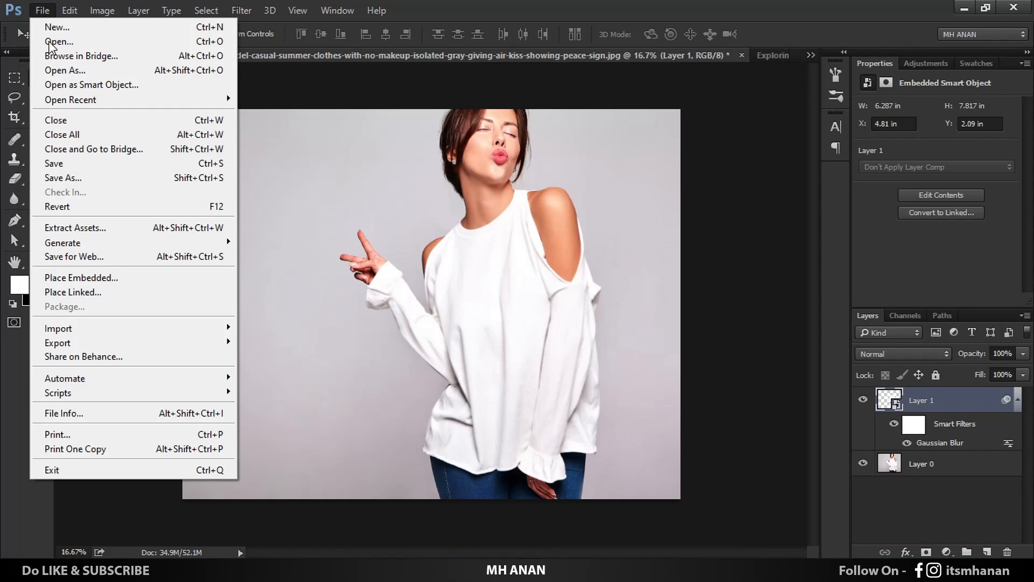
left_click(73, 175)
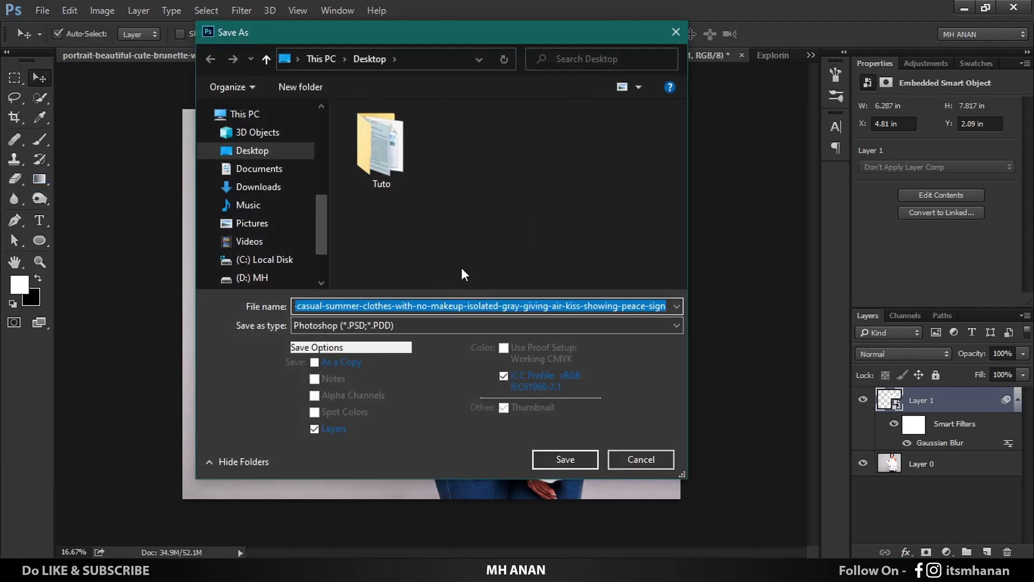
type("1")
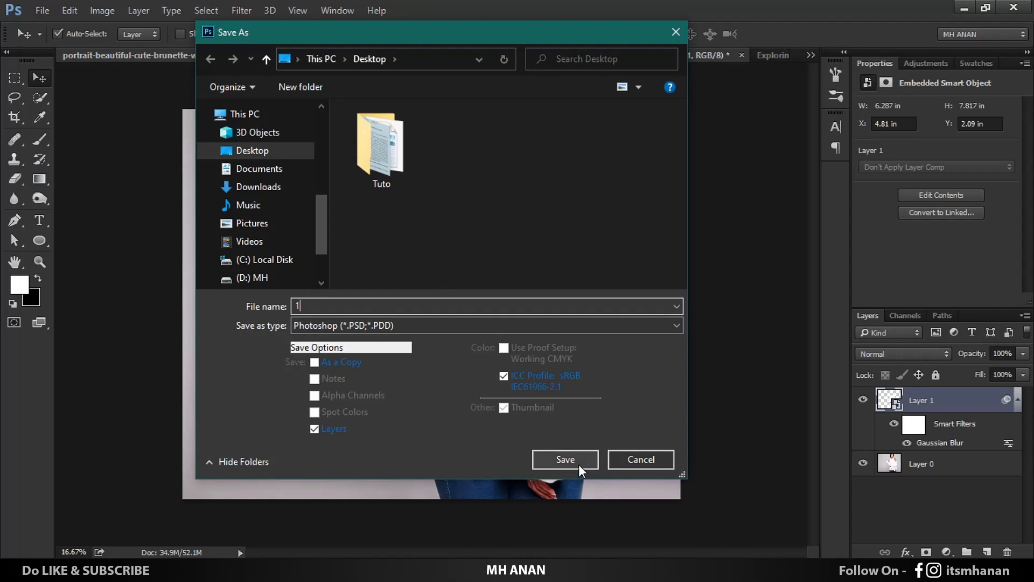
left_click(566, 459)
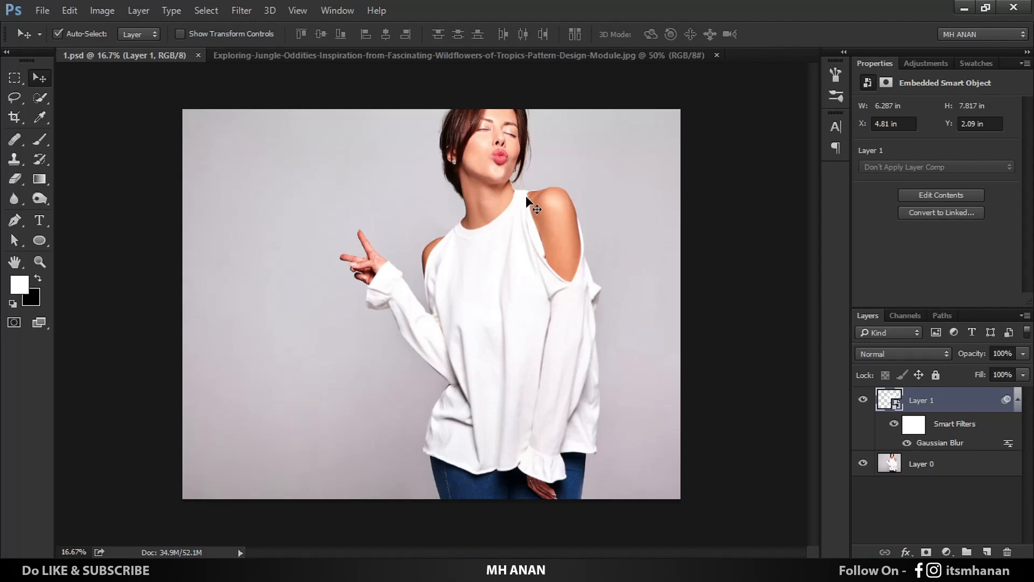
Step: Bring the jungle pattern image into 1.psd as a new layer and scale it to about 278% so it covers the shirt
left_click(515, 55)
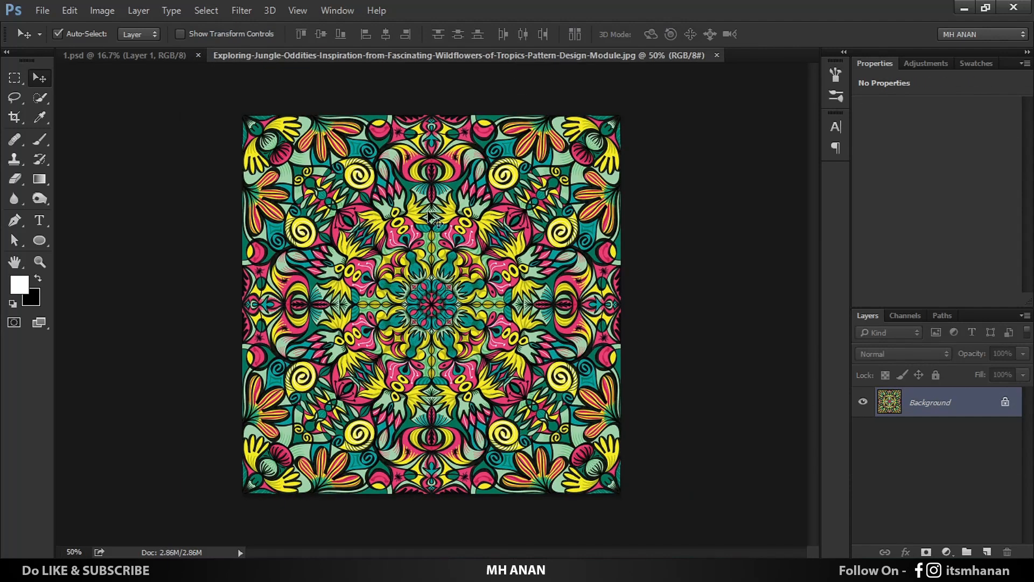
left_click_drag(430, 217, 351, 186)
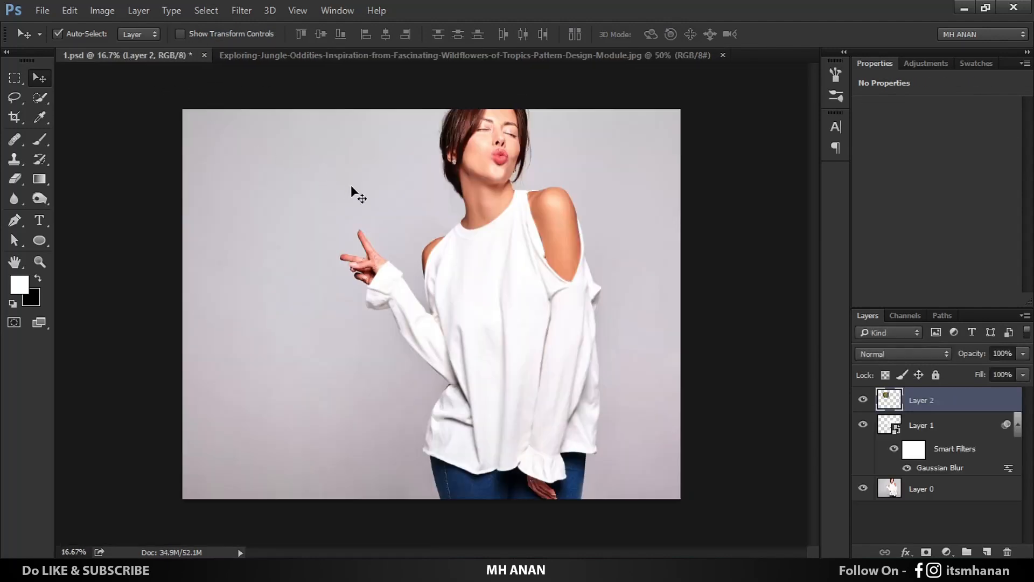
key("ctrl+t")
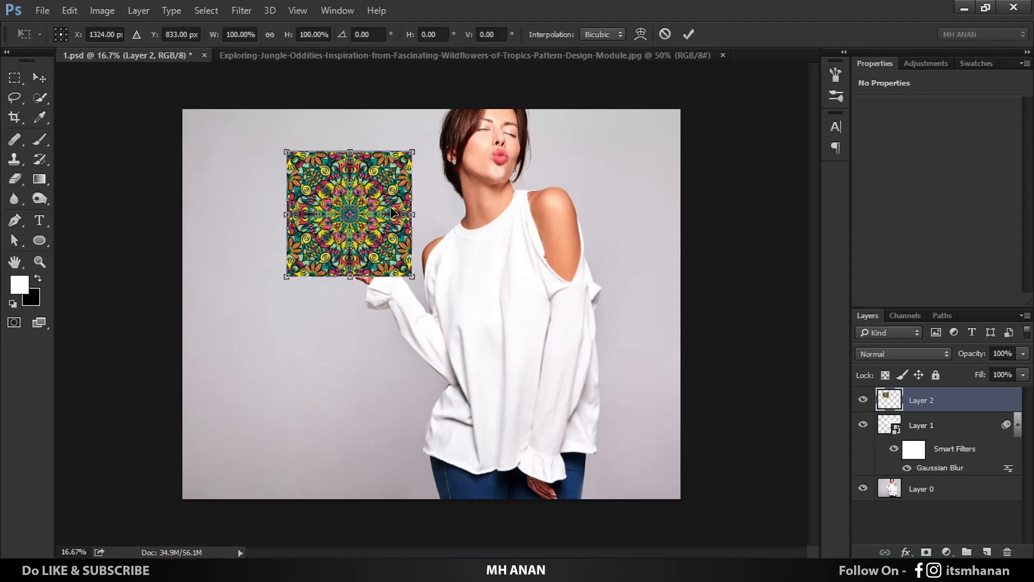
left_click_drag(413, 277, 671, 470)
left_click_drag(526, 351, 547, 342)
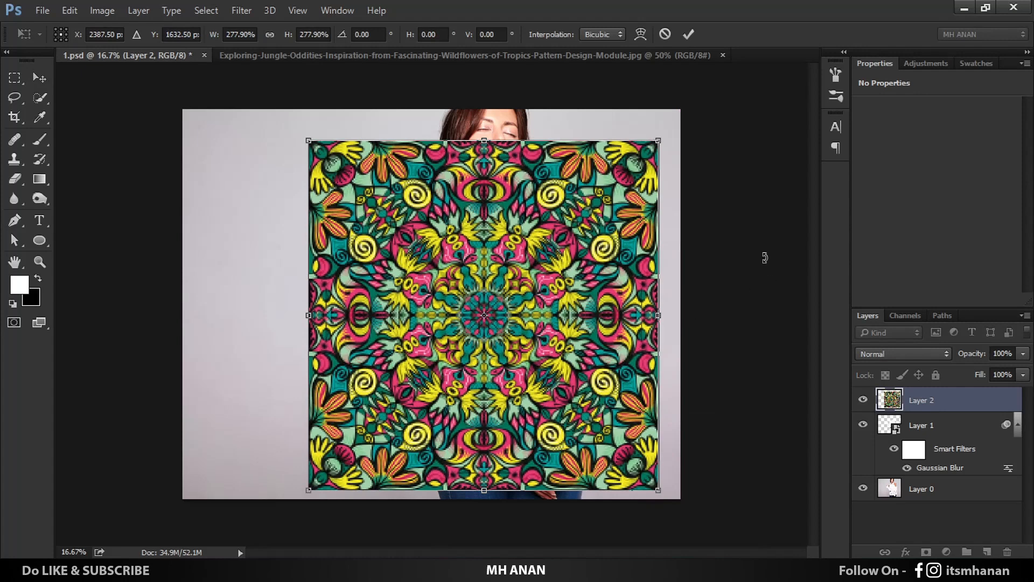
key("Return")
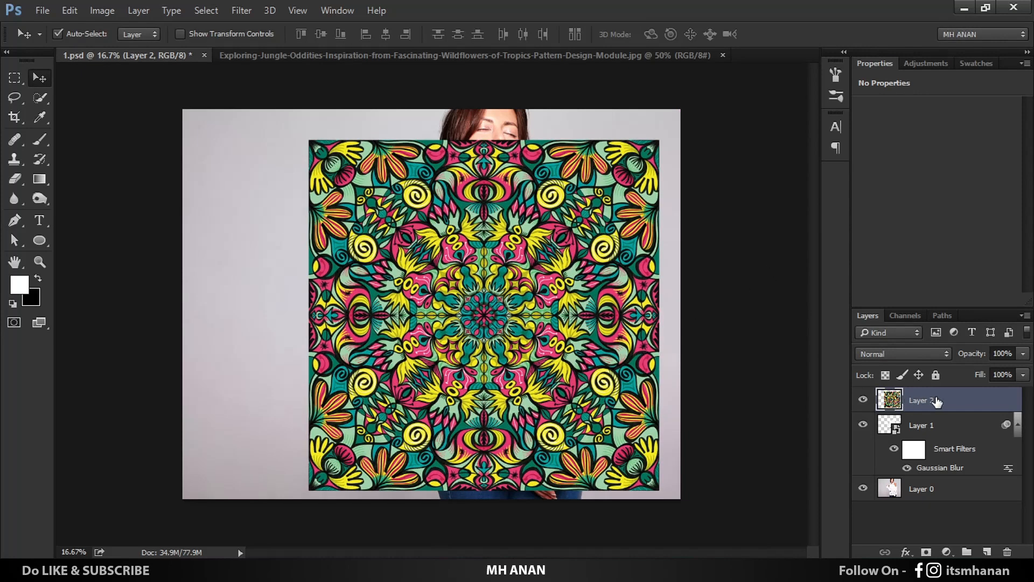
Step: Clip the pattern layer to the shirt layer and displace it with horizontal and vertical scales of 55, using file 1 as the displacement map
right_click(938, 404)
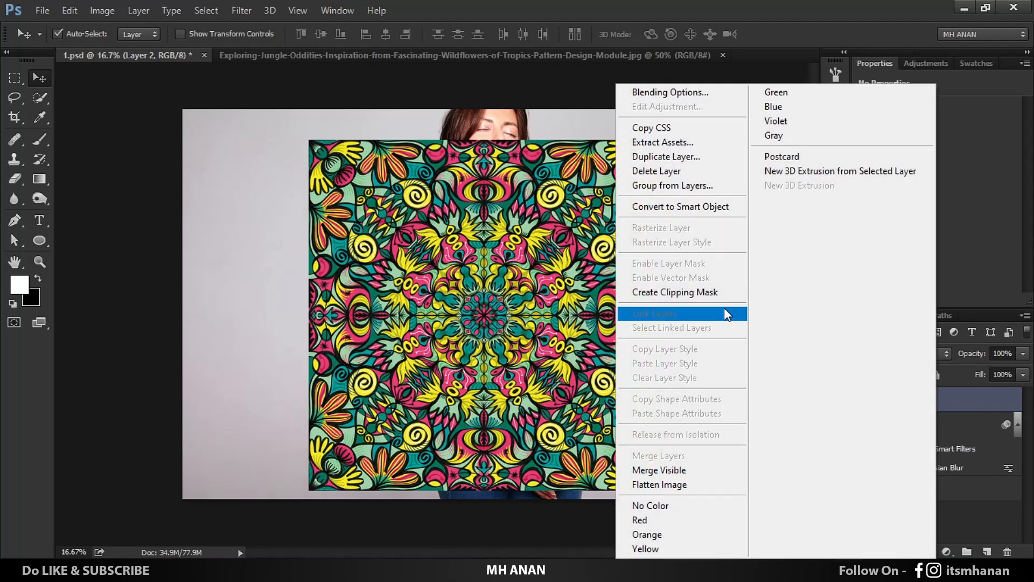
left_click(718, 292)
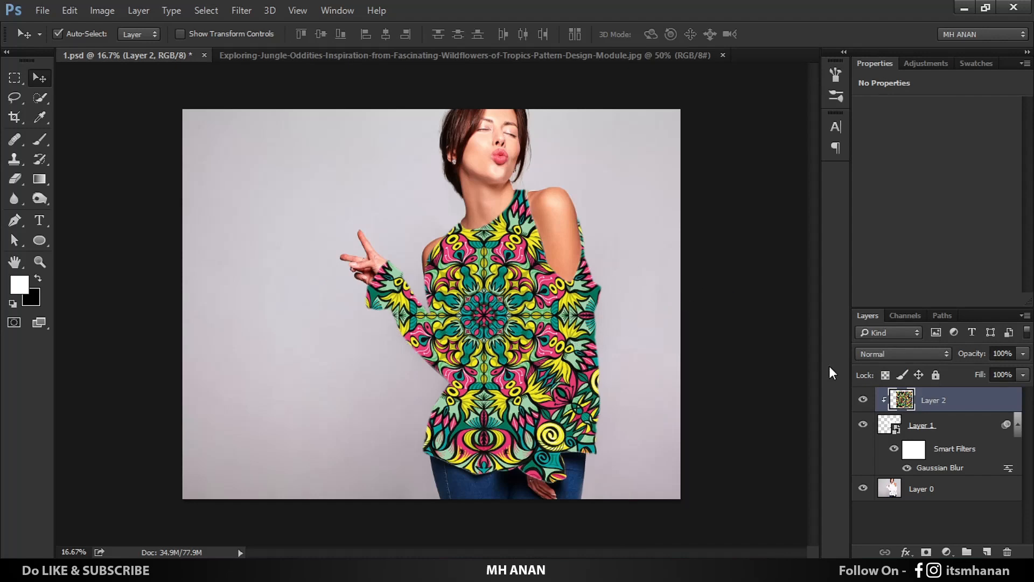
left_click(242, 11)
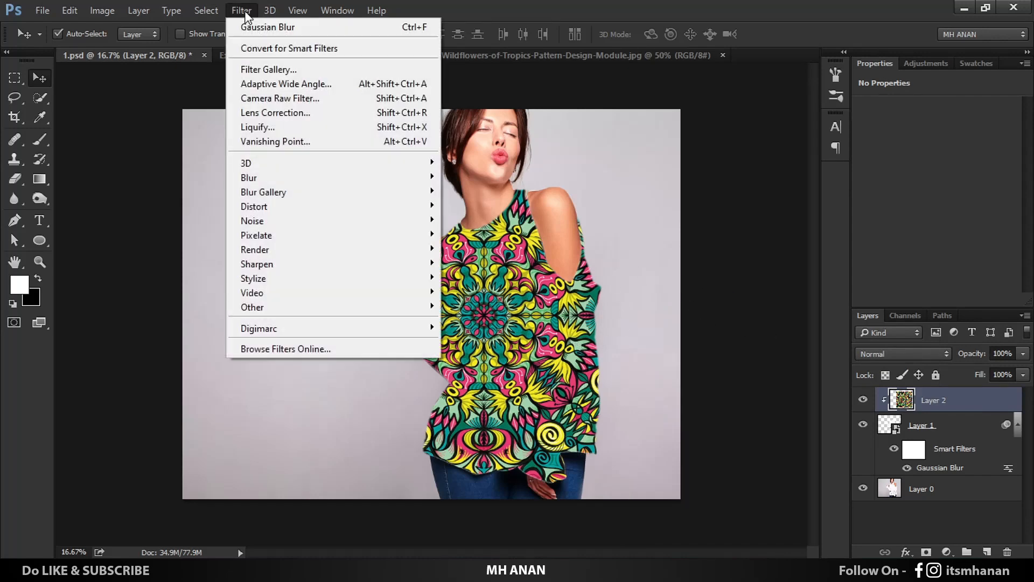
mouse_move(280, 210)
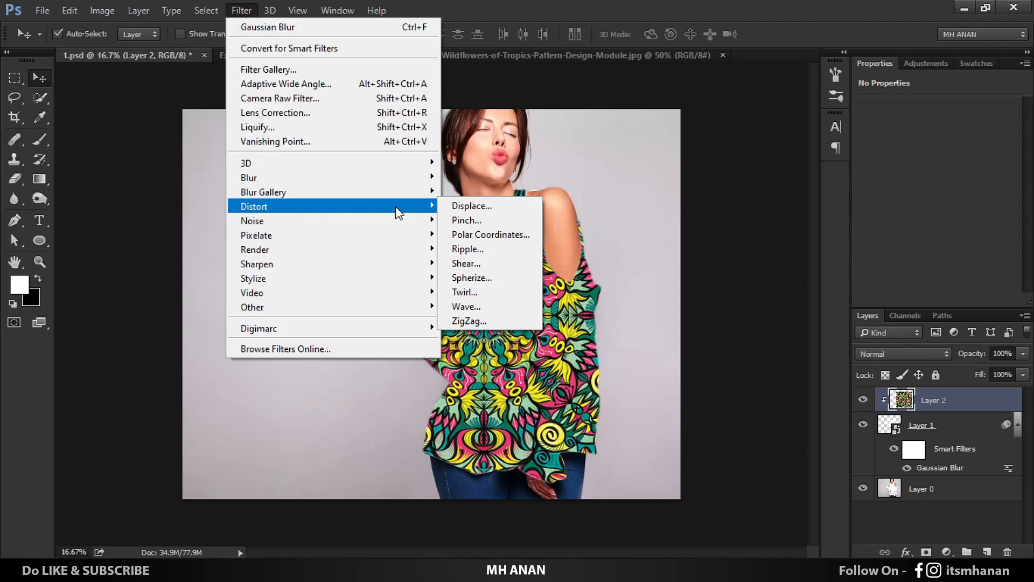
left_click(500, 212)
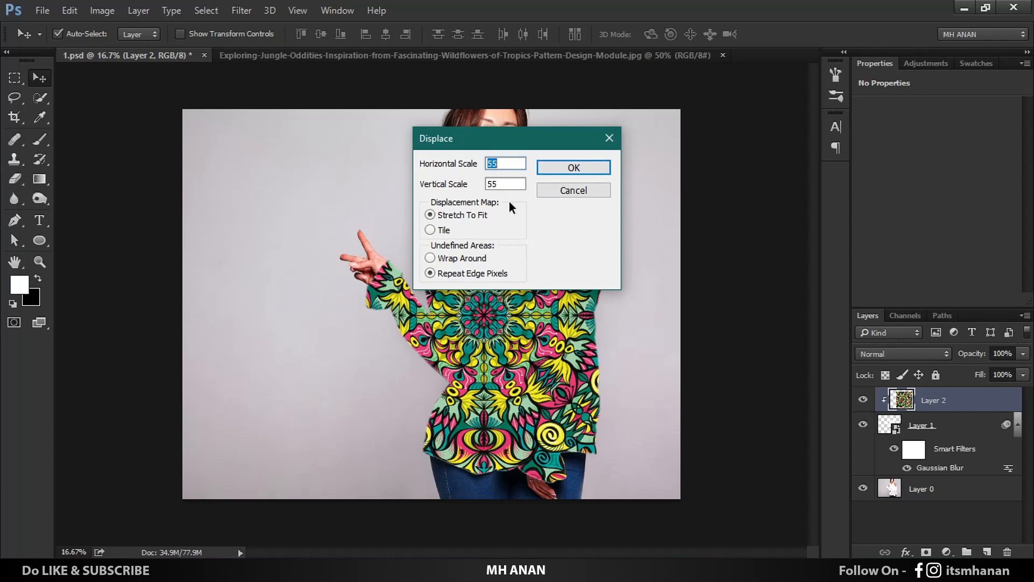
left_click(577, 167)
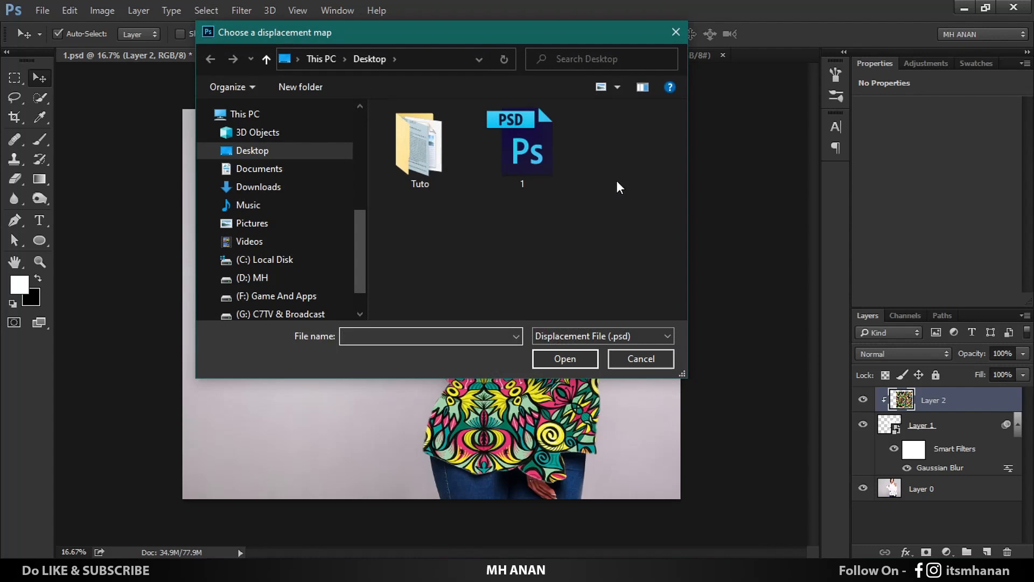
left_click(542, 141)
left_click(562, 357)
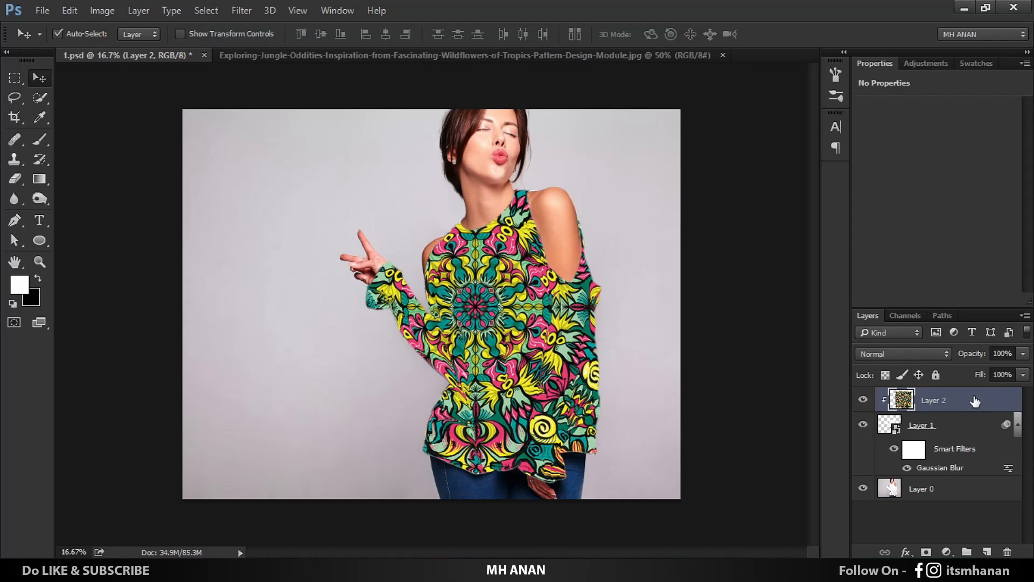
Step: Set the blend mode of both the pattern layer and the shirt layer to Multiply
left_click(907, 354)
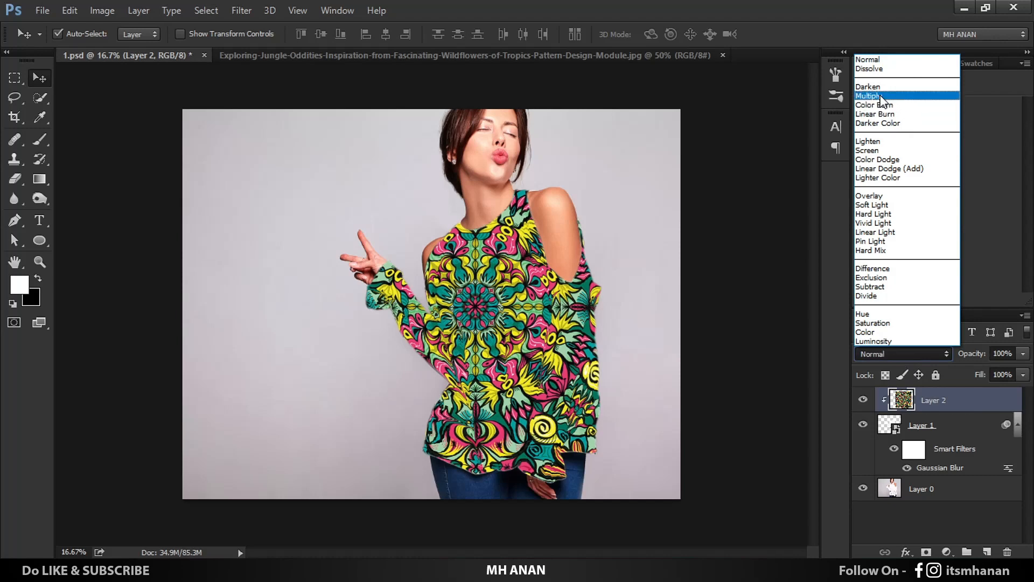
left_click(881, 96)
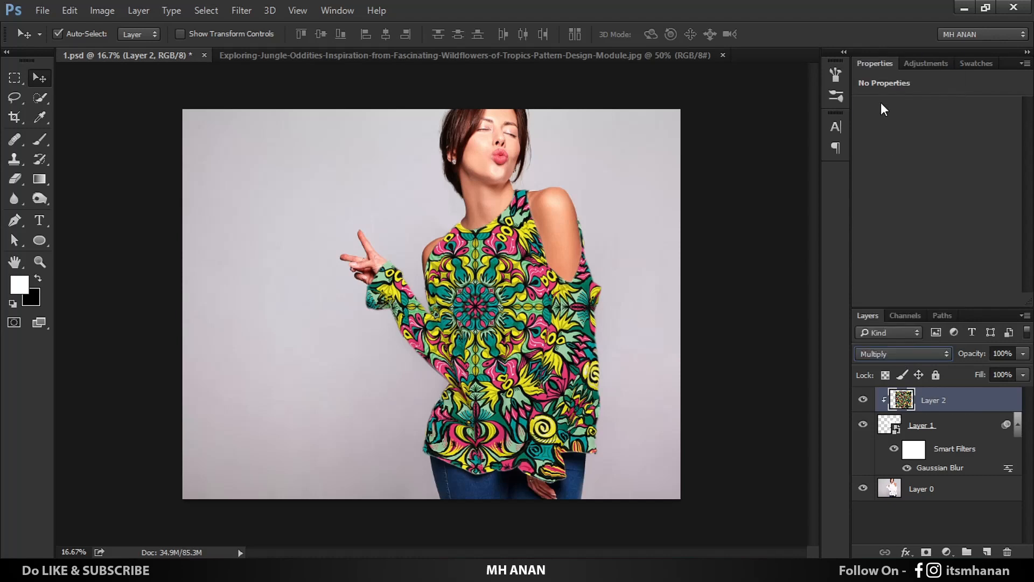
left_click(948, 429)
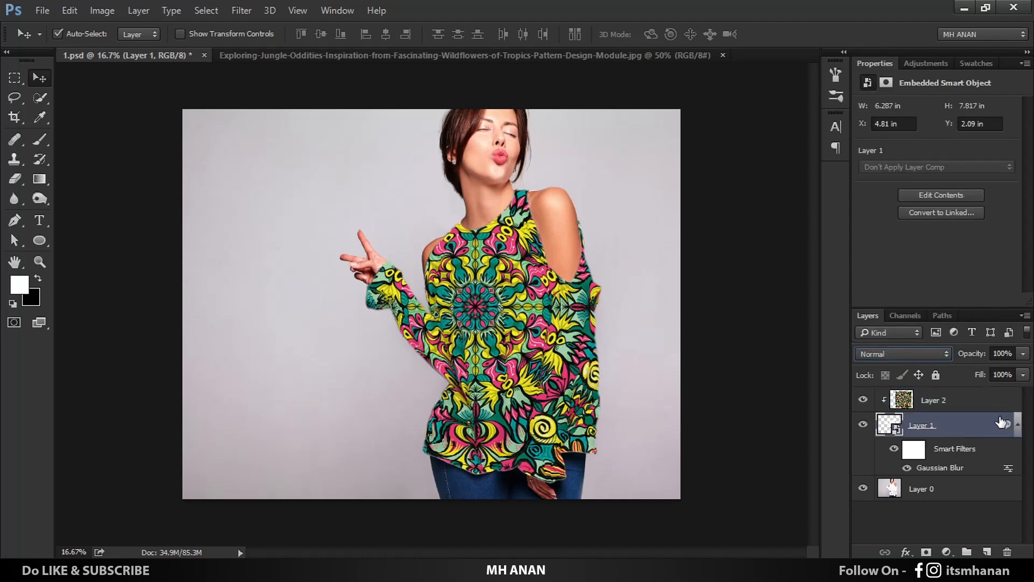
left_click(929, 354)
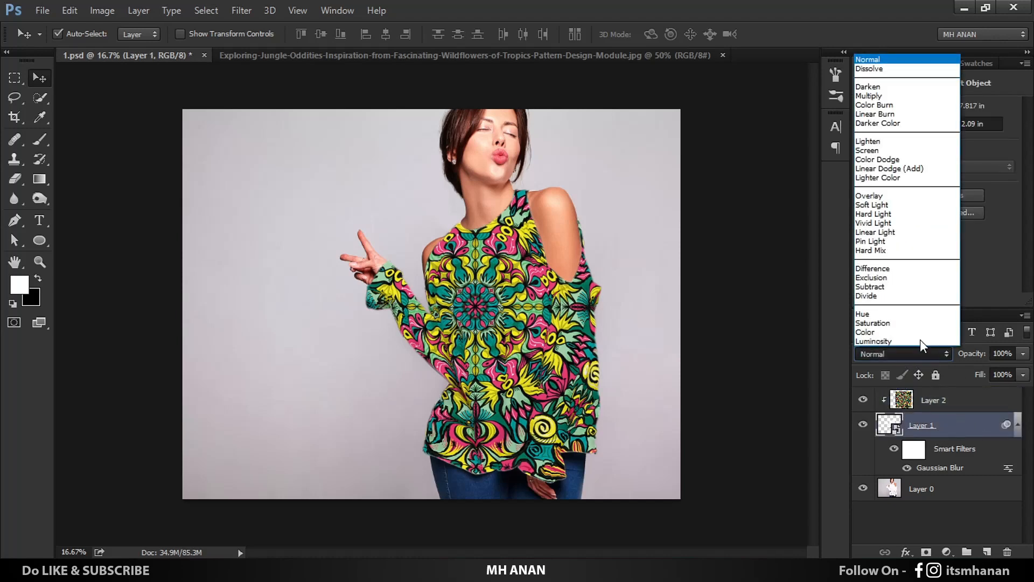
left_click(879, 96)
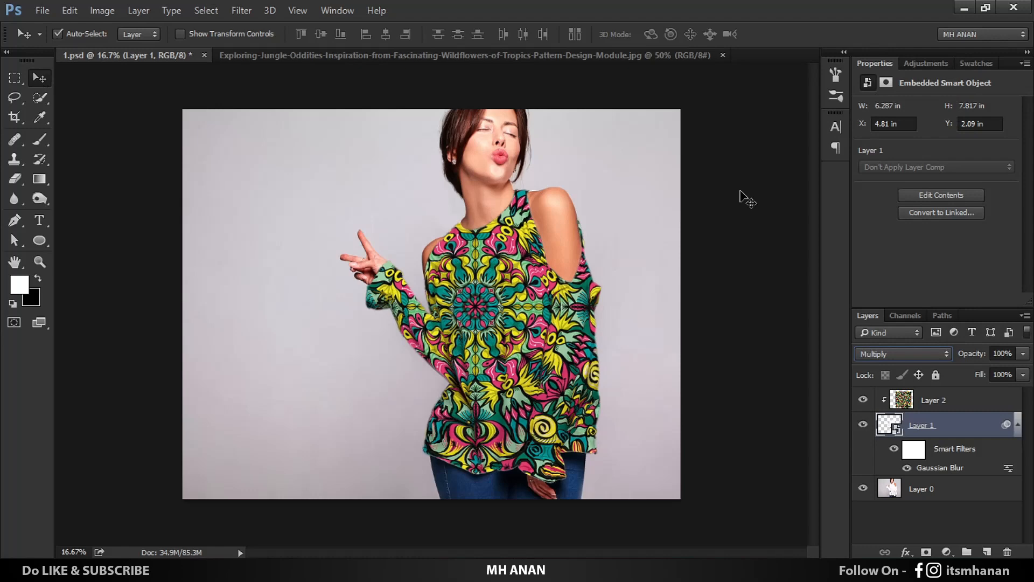
key("ctrl+plus")
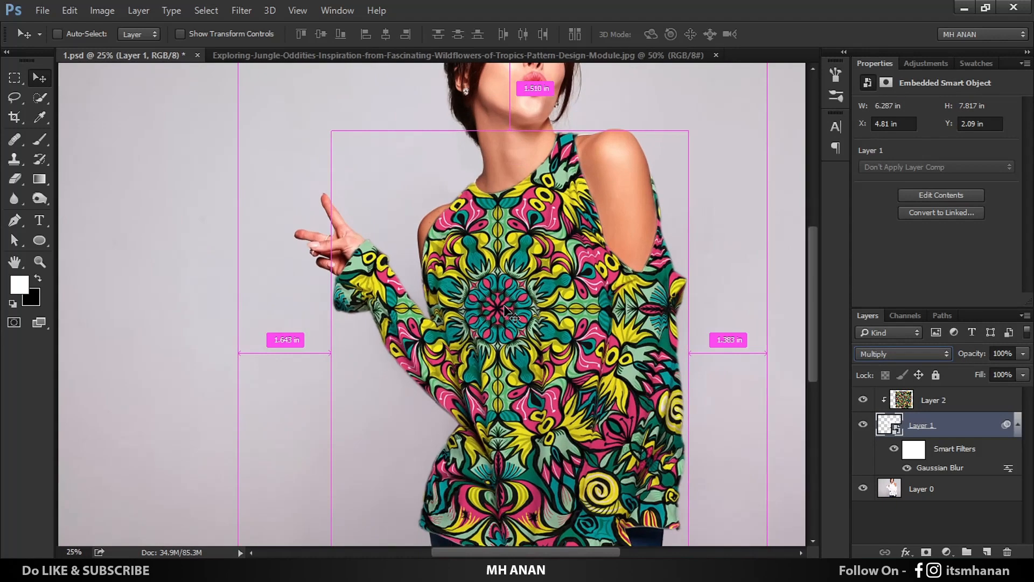
key("ctrl+plus")
key("ctrl+minus")
key("ctrl+minus")
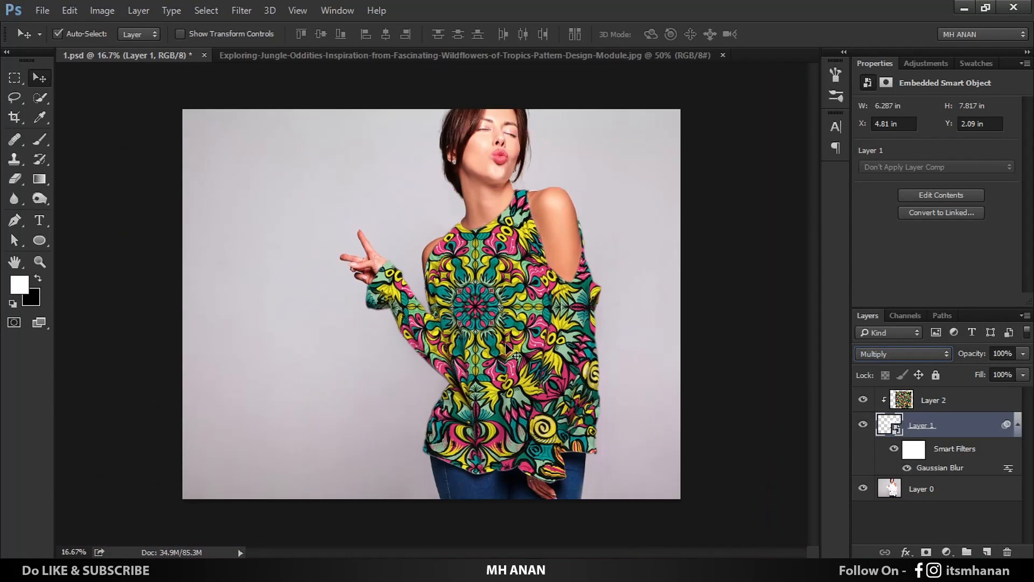
Step: In the pattern layer's Blend If settings, split the Underlying Layer white slider to 254 / 255, apply it and deselect the layer
right_click(964, 401)
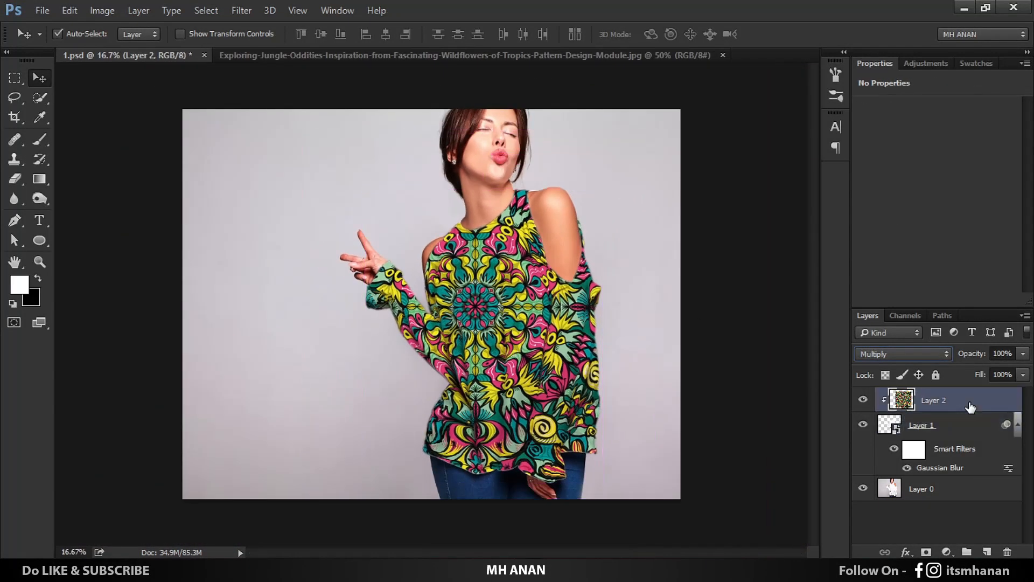
left_click(690, 94)
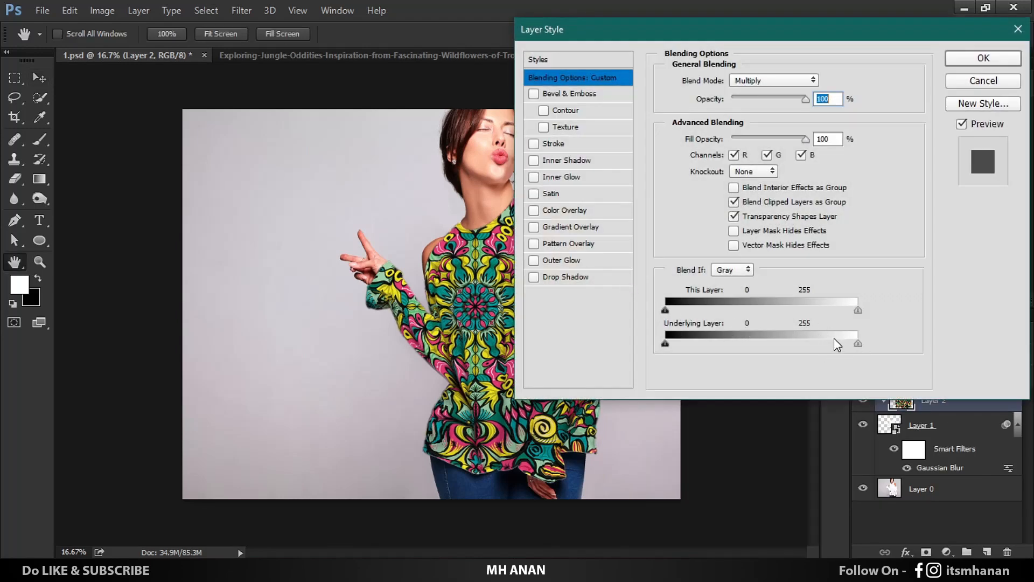
key("alt")
left_click_drag(858, 344, 858, 345)
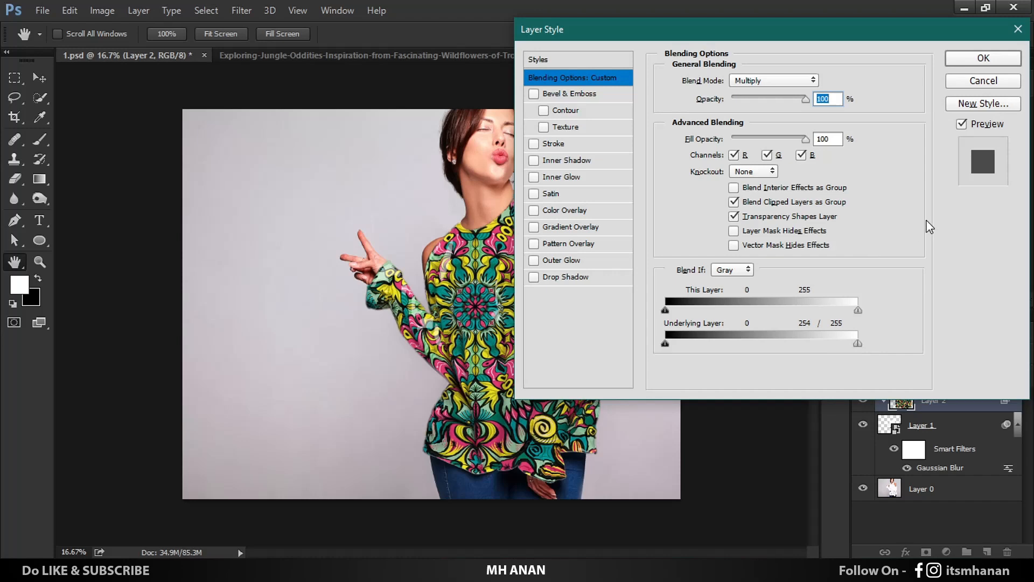
left_click(984, 58)
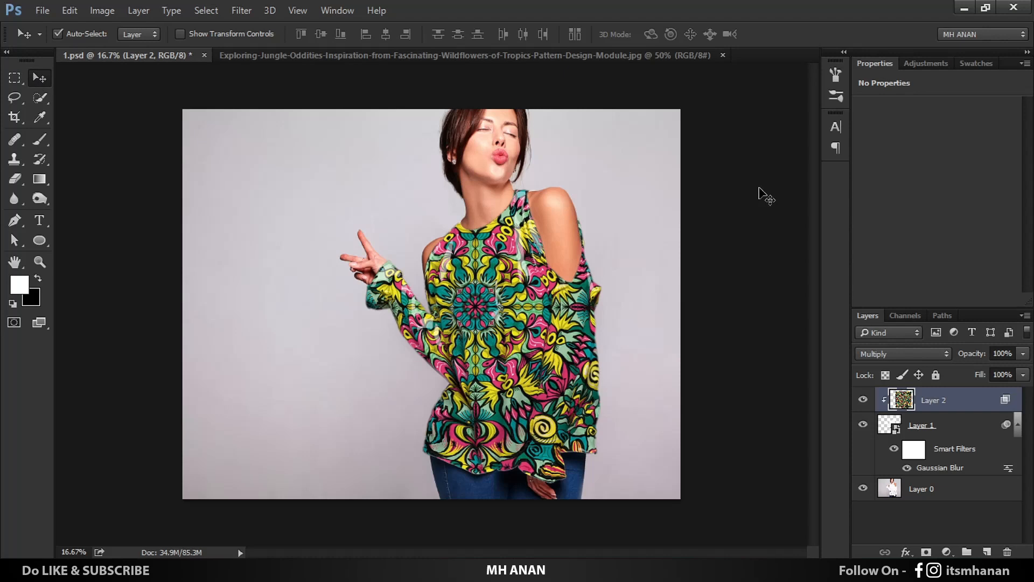
left_click(727, 194)
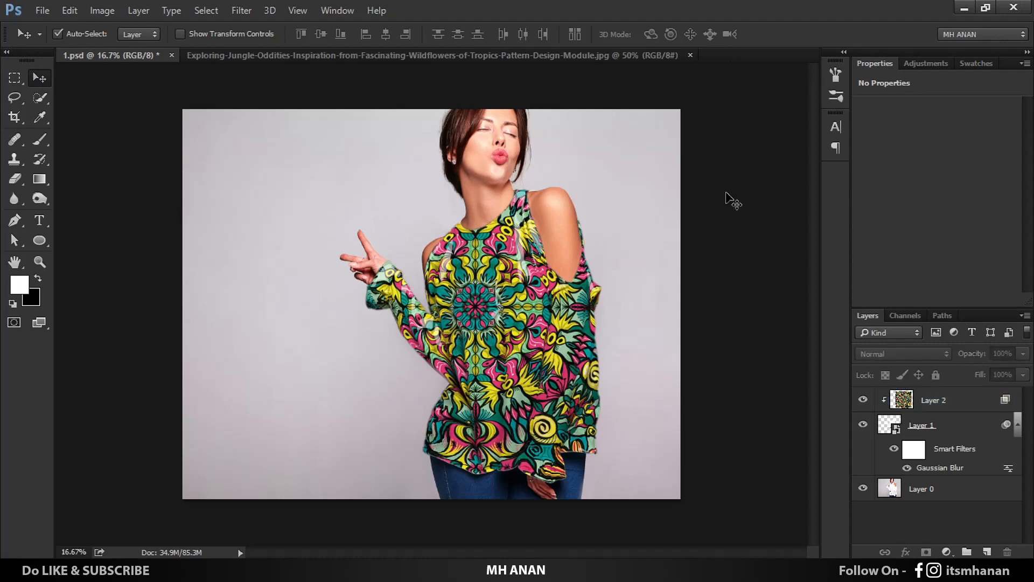